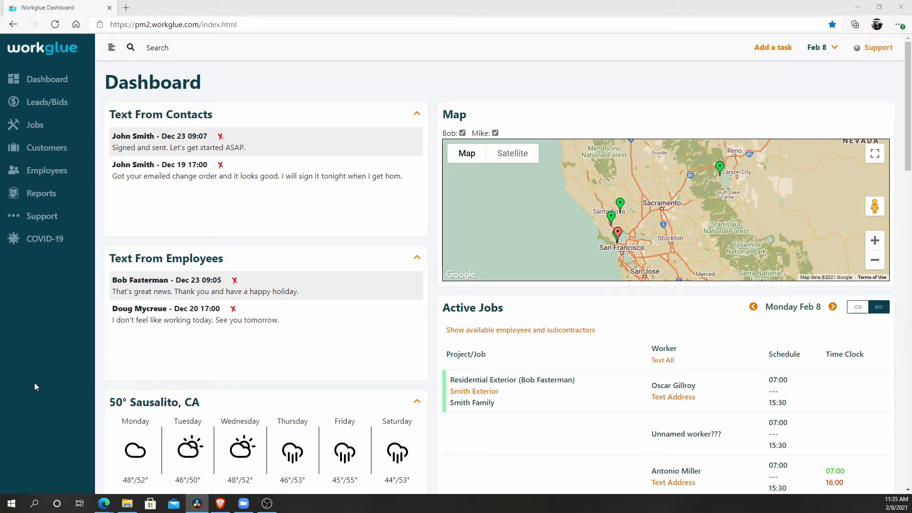
# Open the customer contacts list, look at the contact import/export page, and return to the contact list.
pyautogui.click(55, 152)
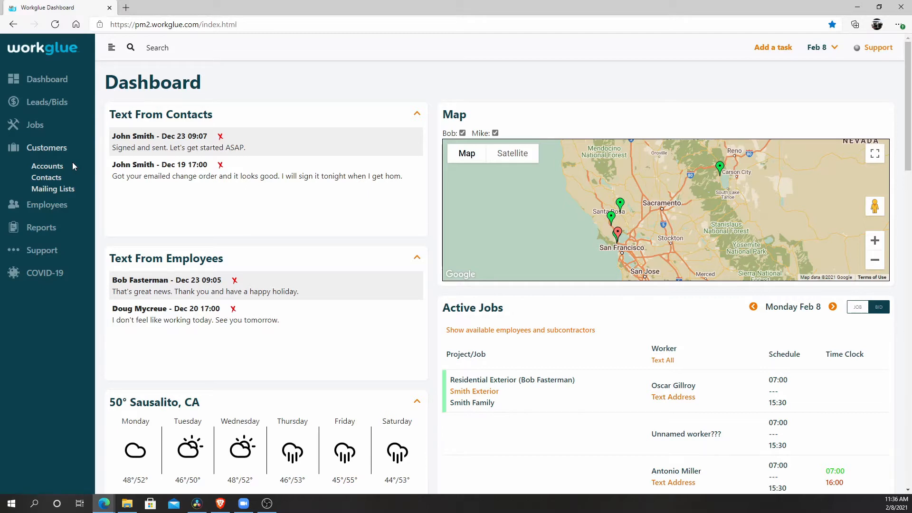
pyautogui.click(58, 179)
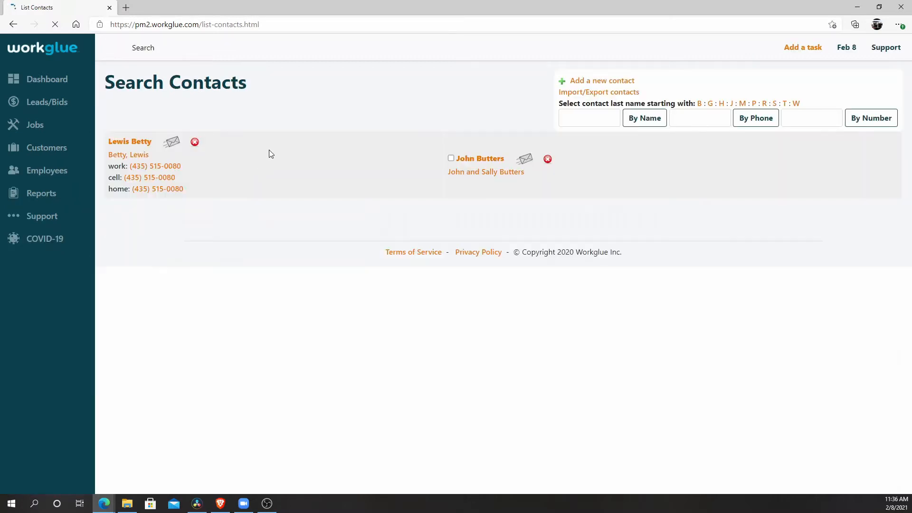
pyautogui.click(634, 97)
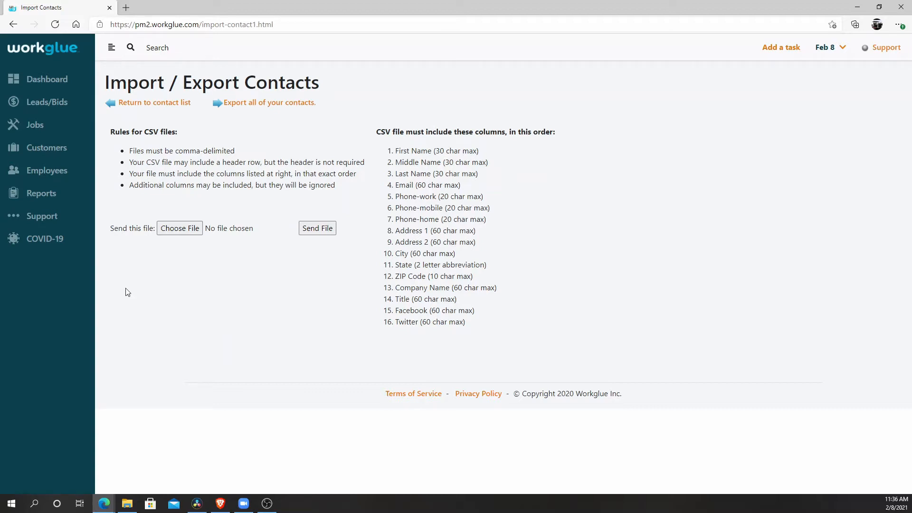
pyautogui.click(160, 107)
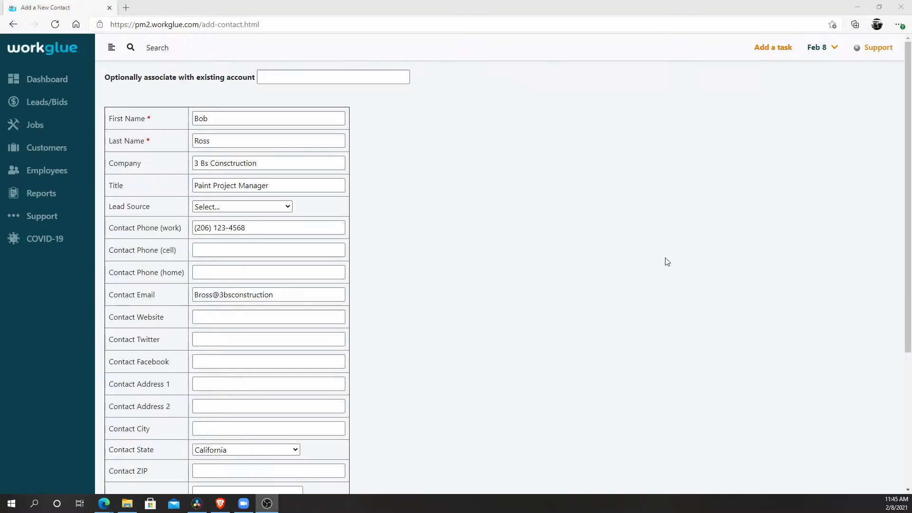
# Associate the new Paint Project Manager contact with the existing 3 Bs Construction account and save the contact.
pyautogui.click(332, 77)
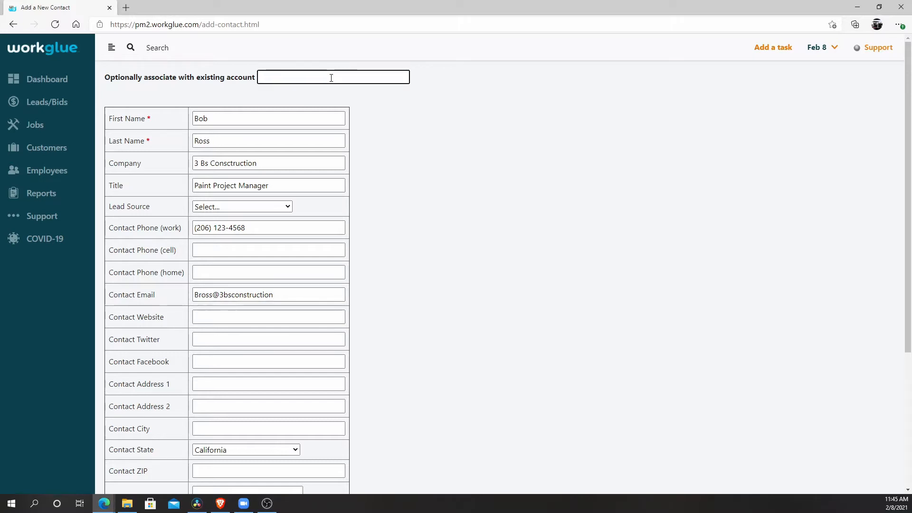
pyautogui.write('3 Bs')
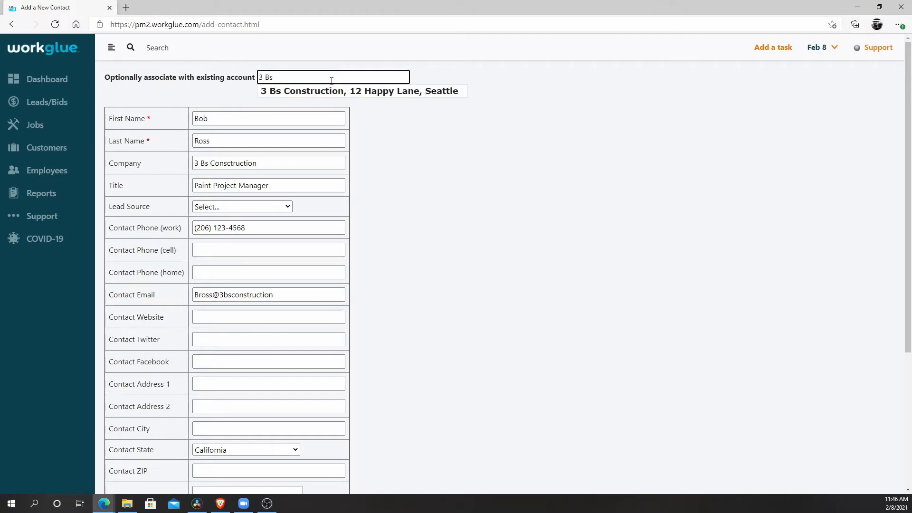
pyautogui.click(428, 93)
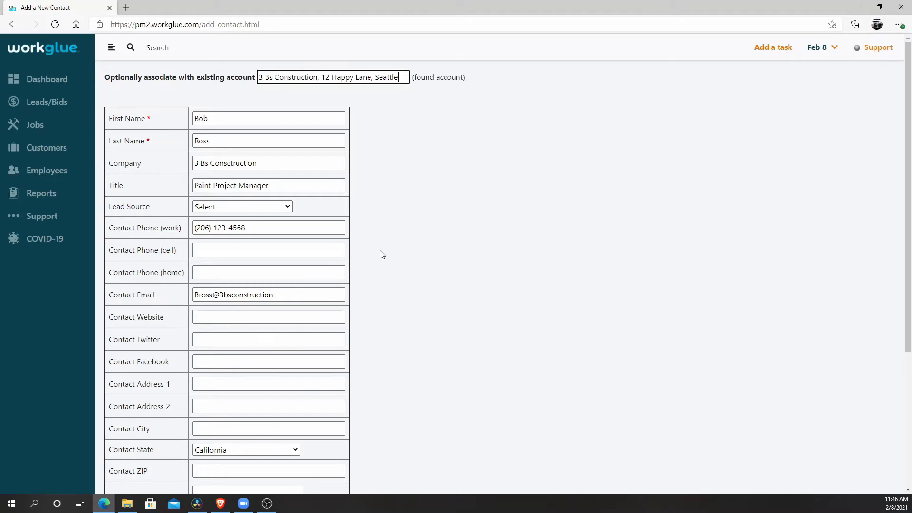
pyautogui.scroll(-5, 370, 302)
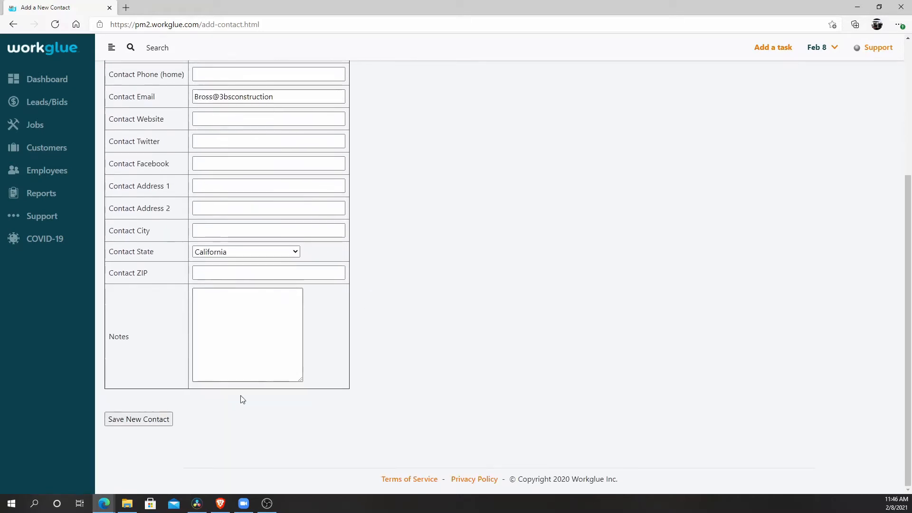
pyautogui.click(162, 422)
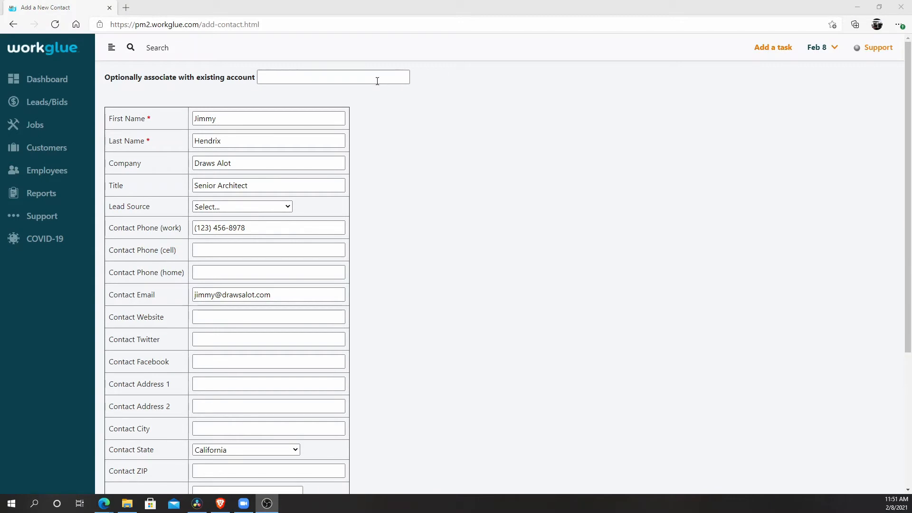
# Link the new Senior Architect contact from Draws Alot to the existing 3 Bs Construction account and save the contact.
pyautogui.click(375, 79)
pyautogui.write('3 B')
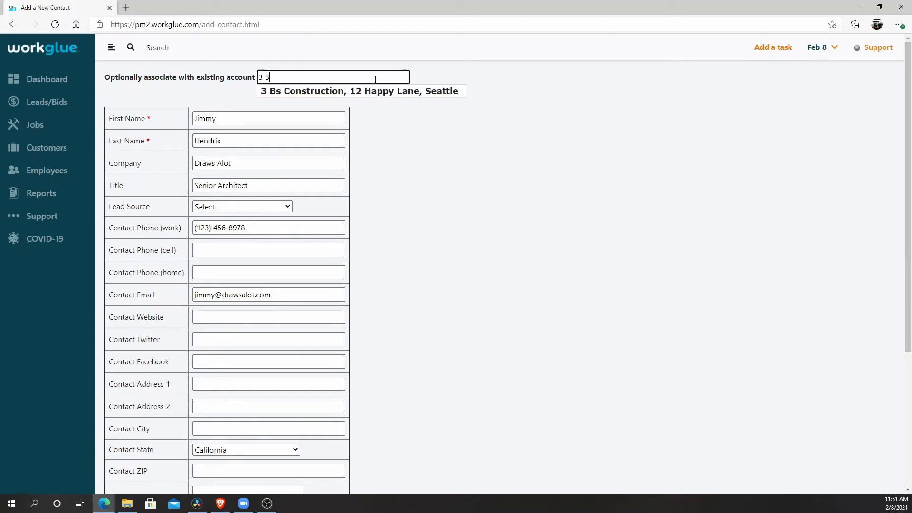
pyautogui.click(377, 92)
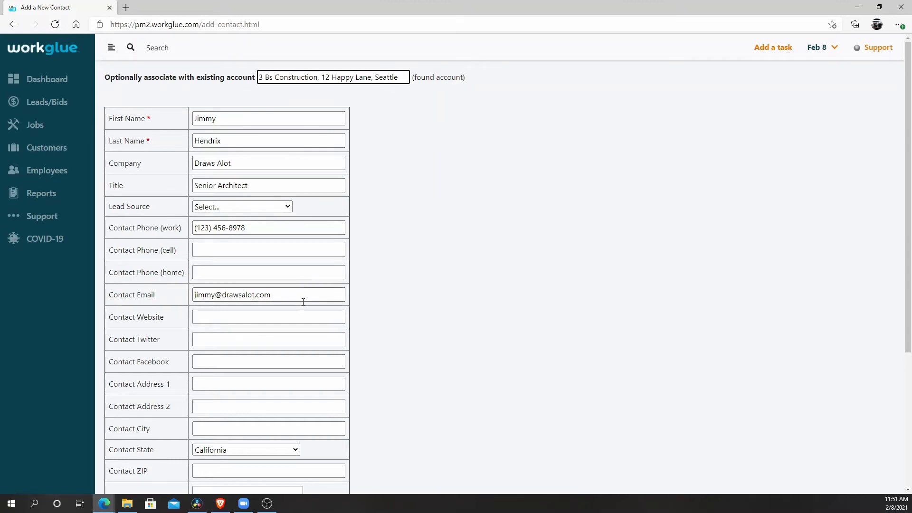
pyautogui.scroll(-4, 303, 299)
pyautogui.click(141, 419)
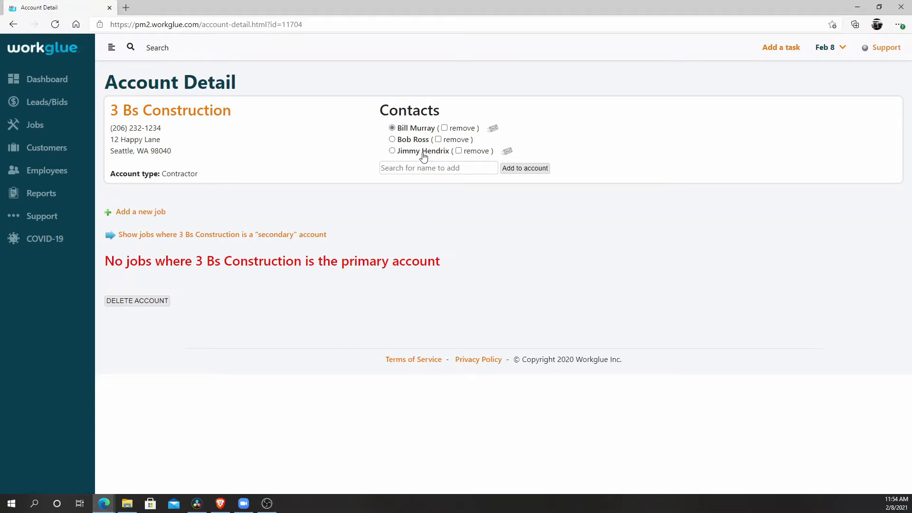
# Open the architect's contact record from the 3 Bs Construction account, review its details and No Marketing option, and save the record.
pyautogui.click(422, 151)
pyautogui.click(513, 298)
pyautogui.scroll(-6, 299, 342)
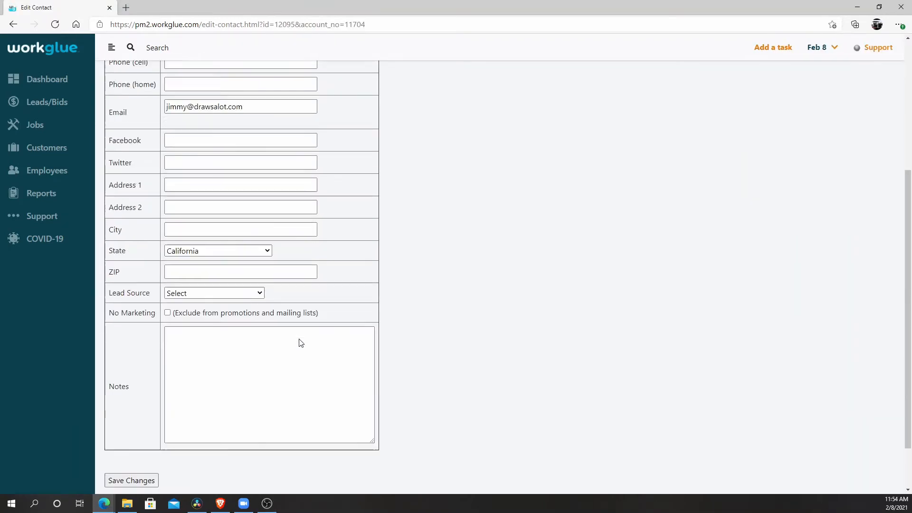
pyautogui.click(168, 252)
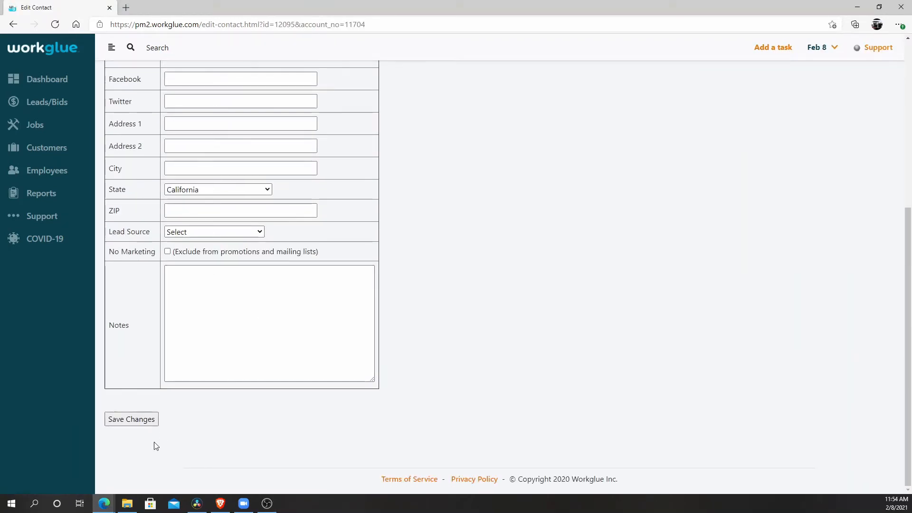
pyautogui.click(132, 419)
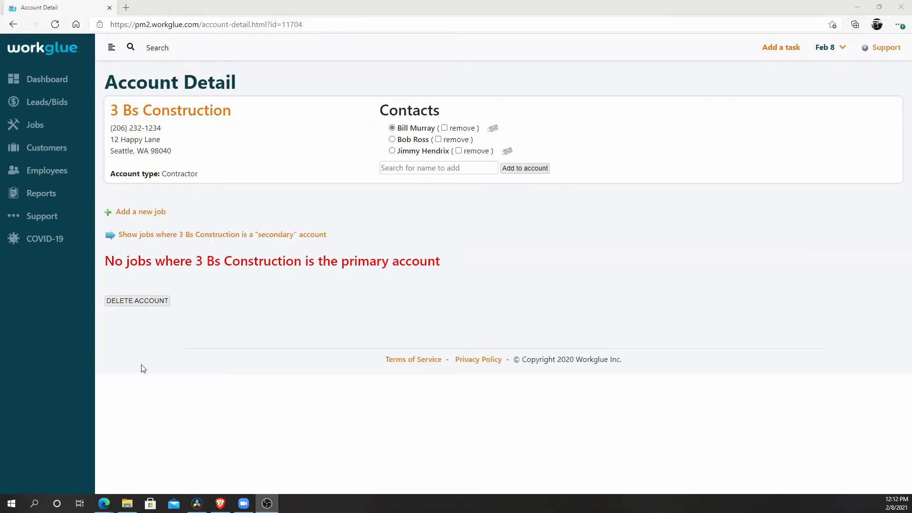
# Create a new Contractor account for 3 Bs Construction with its Painting Project Manager as the contact, and save it.
pyautogui.click(55, 148)
pyautogui.click(55, 165)
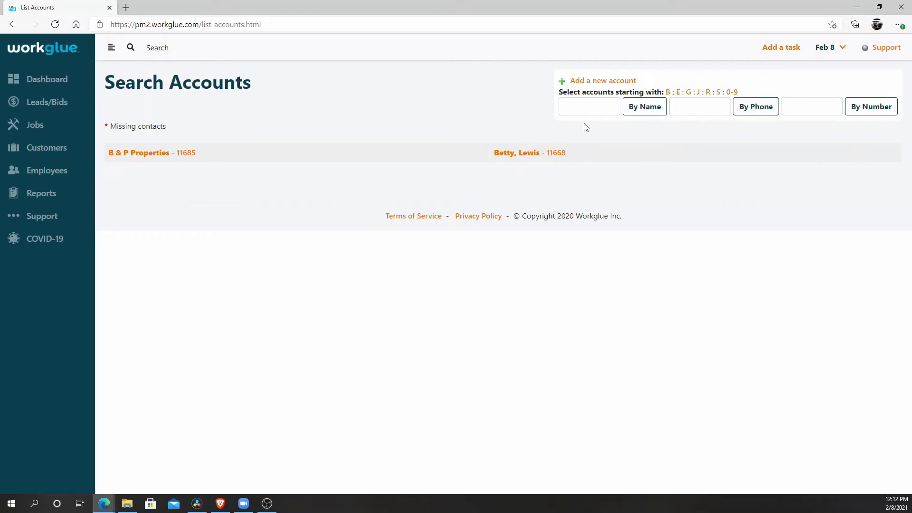
pyautogui.click(592, 83)
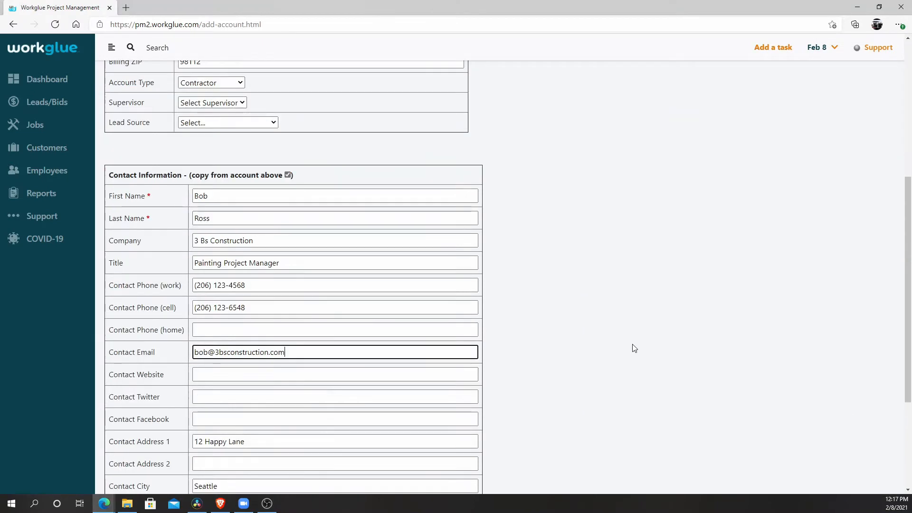
pyautogui.scroll(-5, 634, 348)
pyautogui.scroll(-2, 634, 348)
pyautogui.click(158, 423)
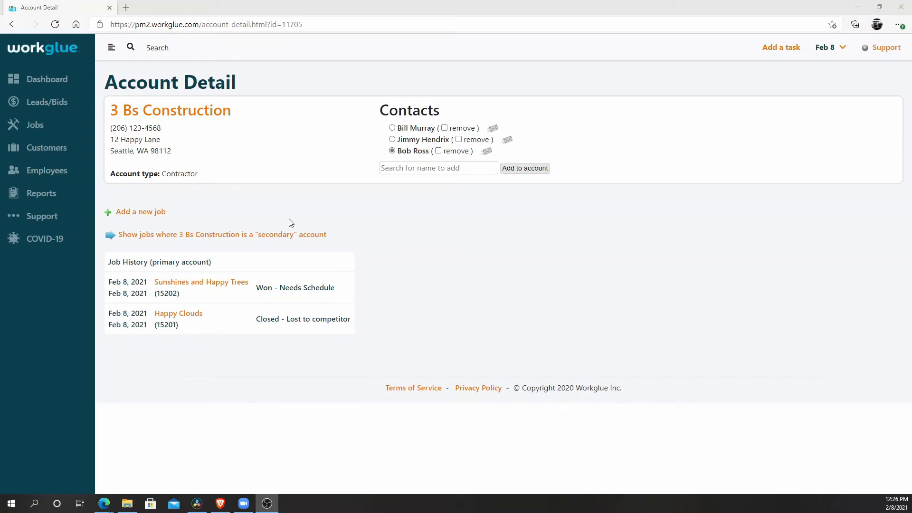
# Start a new job under the existing 3 Bs Construction account with a new subsidiary account named Red Barn Exteriors.
pyautogui.click(148, 212)
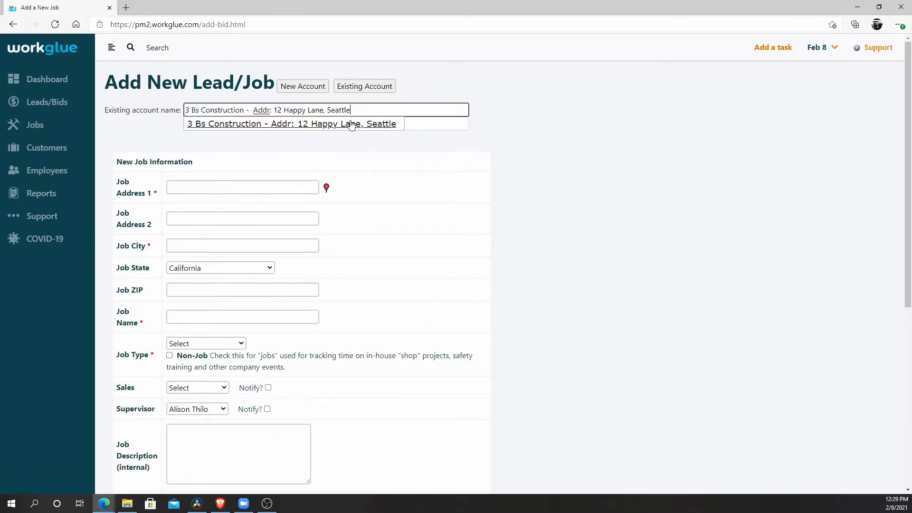
pyautogui.click(351, 124)
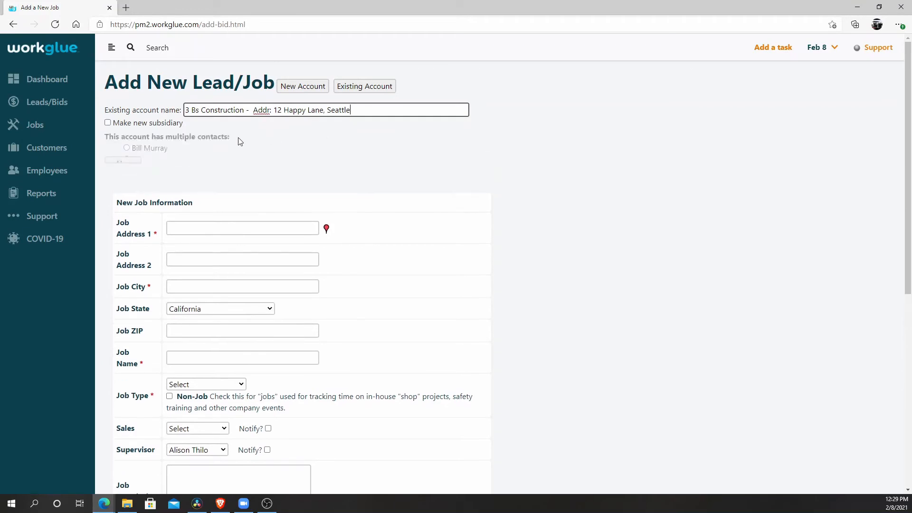
pyautogui.click(107, 123)
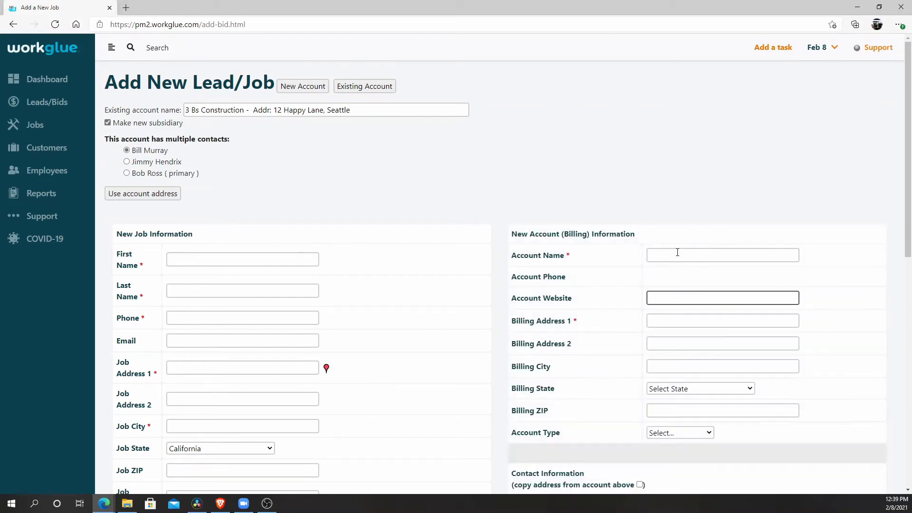
pyautogui.click(677, 252)
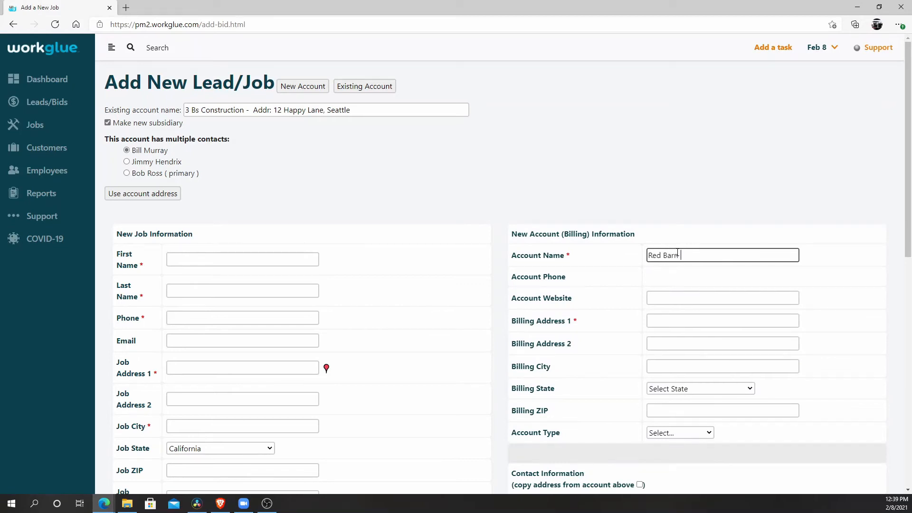
pyautogui.scroll(-4, 836, 355)
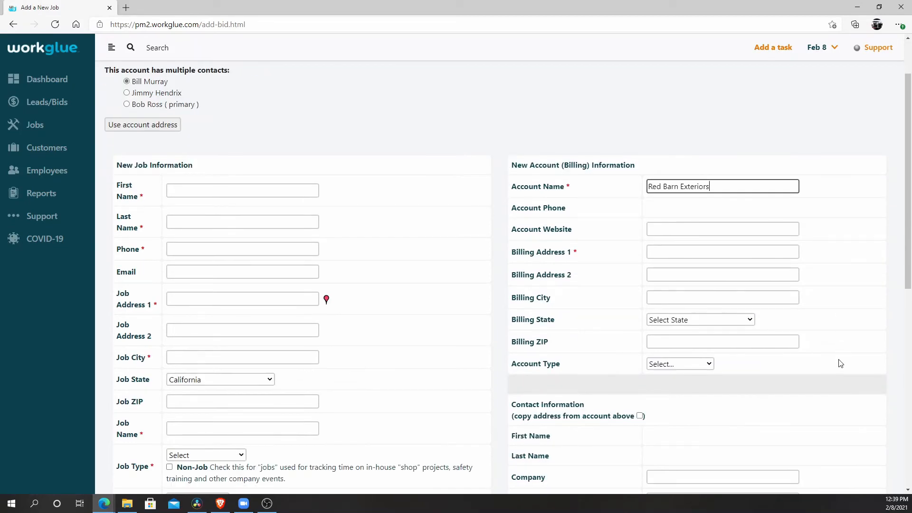
pyautogui.scroll(-5, 838, 366)
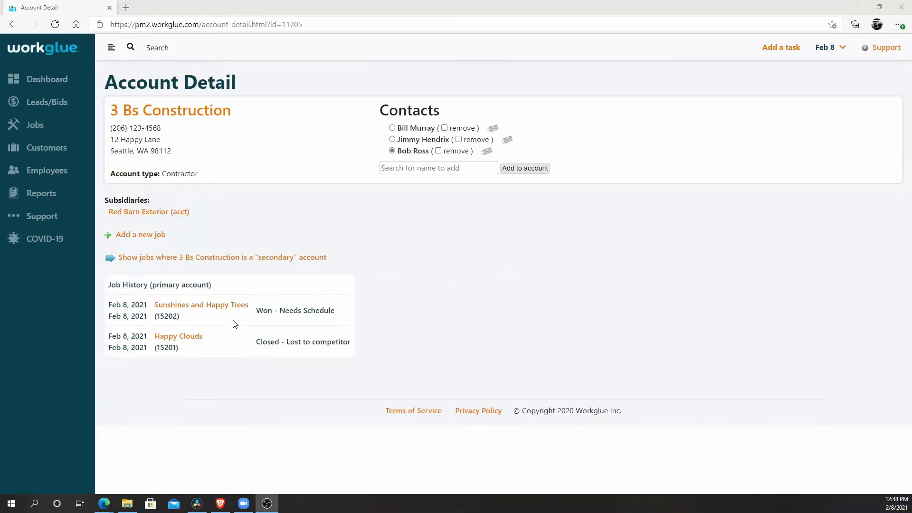
# View the jobs where 3 Bs Construction is a secondary account.
pyautogui.click(249, 261)
pyautogui.click(249, 261)
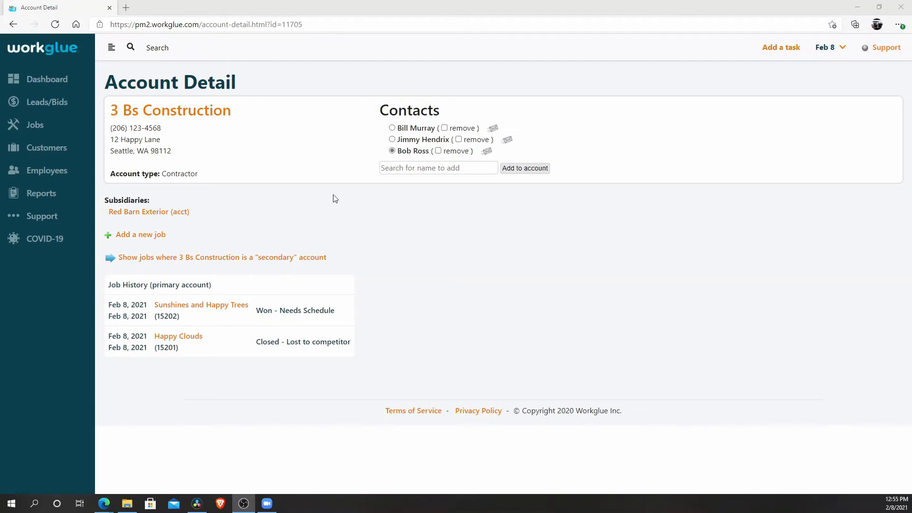
# Open the 3 Bs Construction account for editing and add COI Requirements.docx to its account files.
pyautogui.click(186, 116)
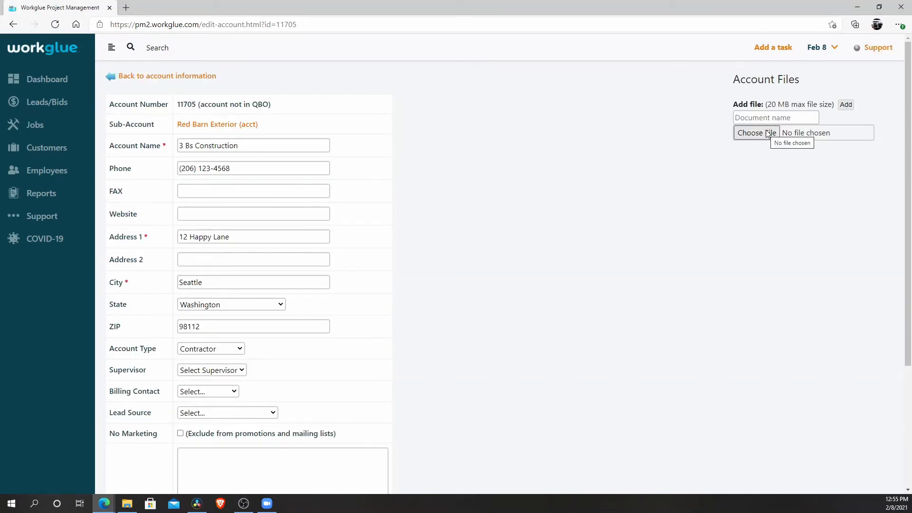
pyautogui.click(766, 133)
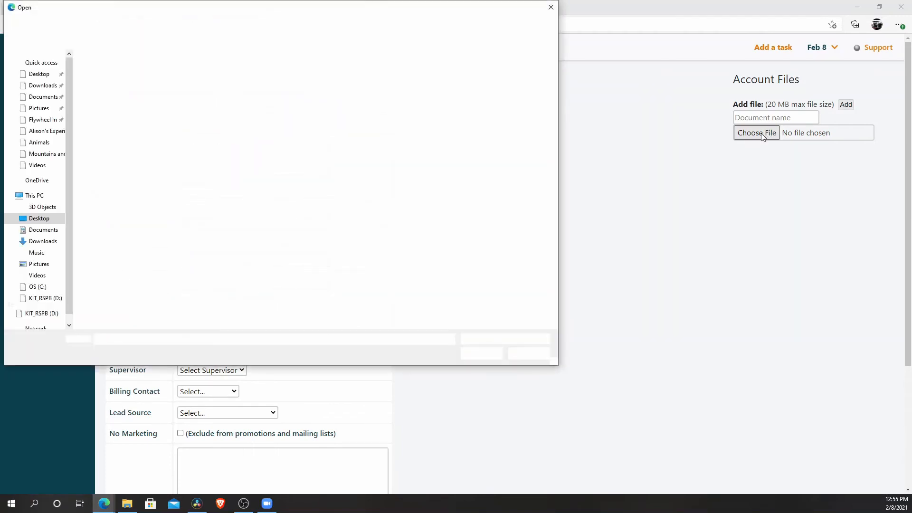
pyautogui.click(38, 74)
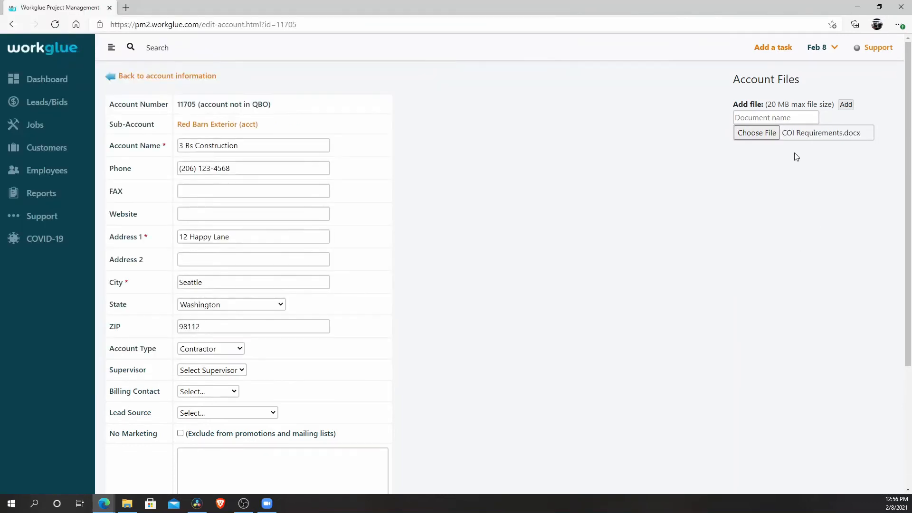
pyautogui.click(846, 104)
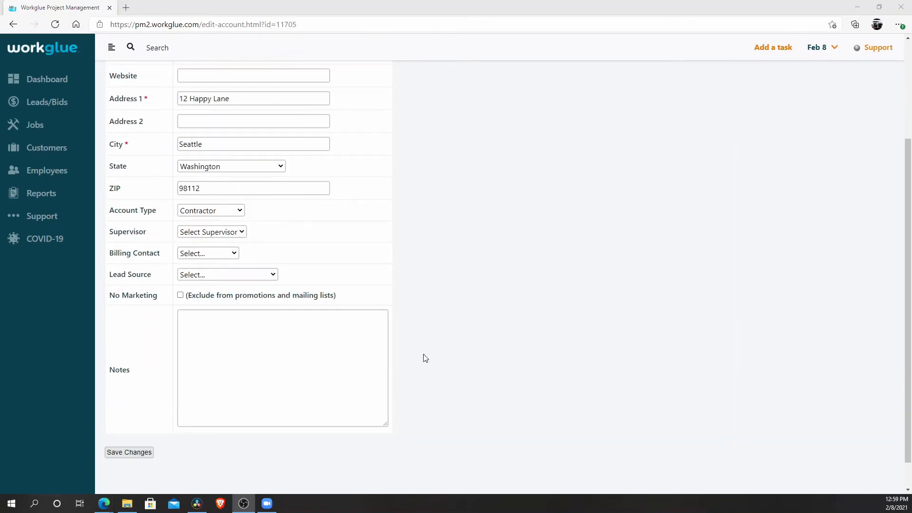
# Add the note "This company always pays on time!" to the account, save the changes, and return to the account information.
pyautogui.click(322, 371)
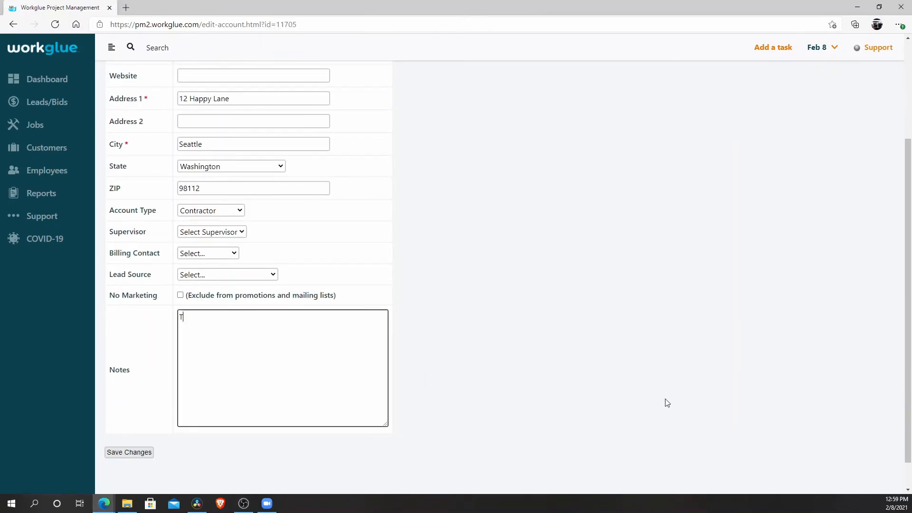
pyautogui.write('company always pays on time!')
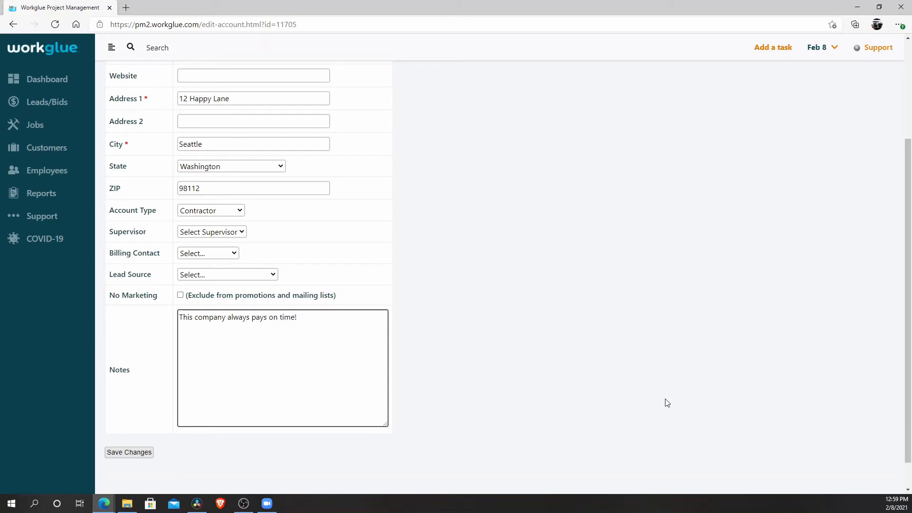
pyautogui.click(180, 295)
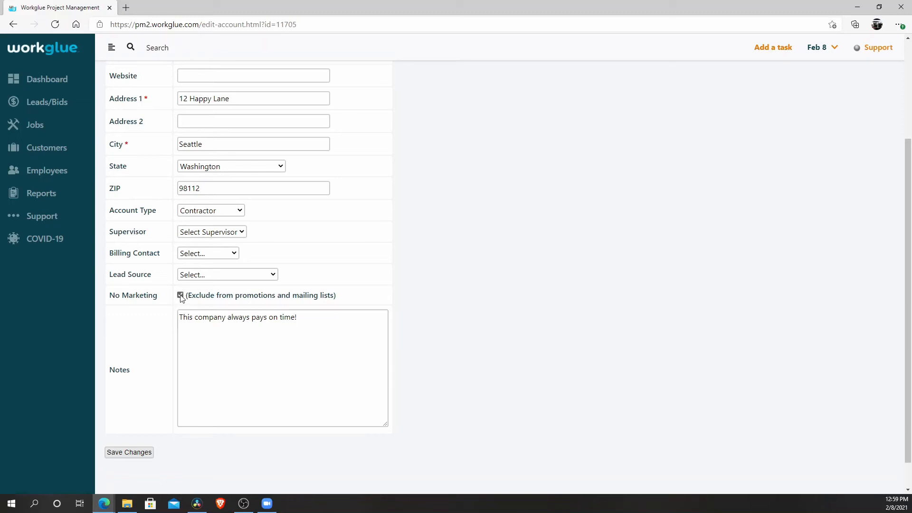
pyautogui.click(180, 295)
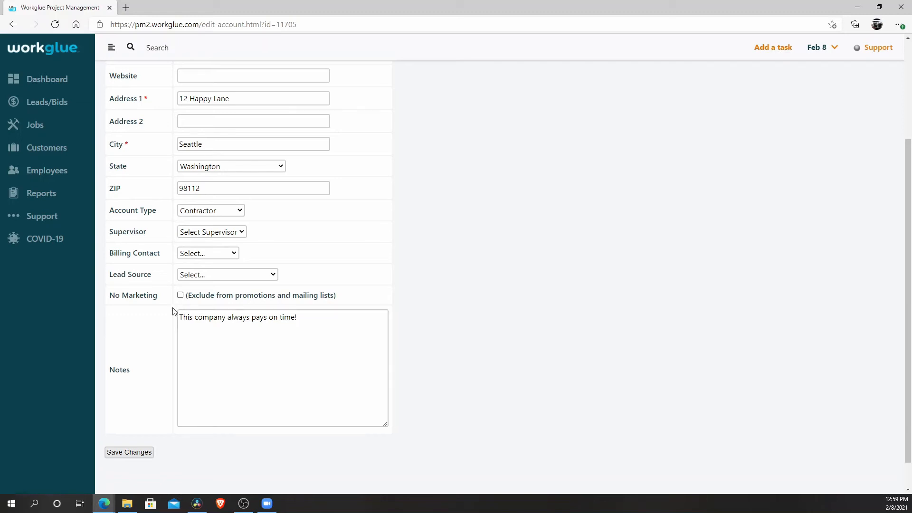
pyautogui.click(127, 453)
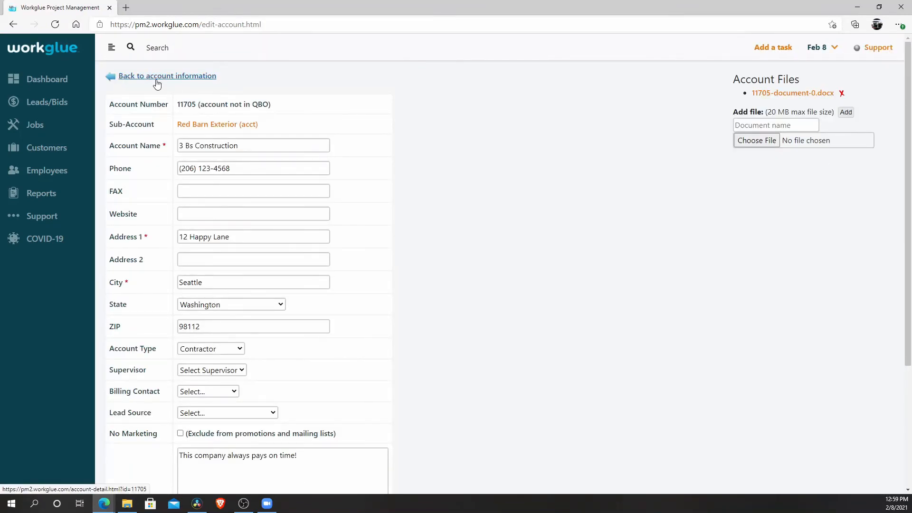
pyautogui.click(157, 83)
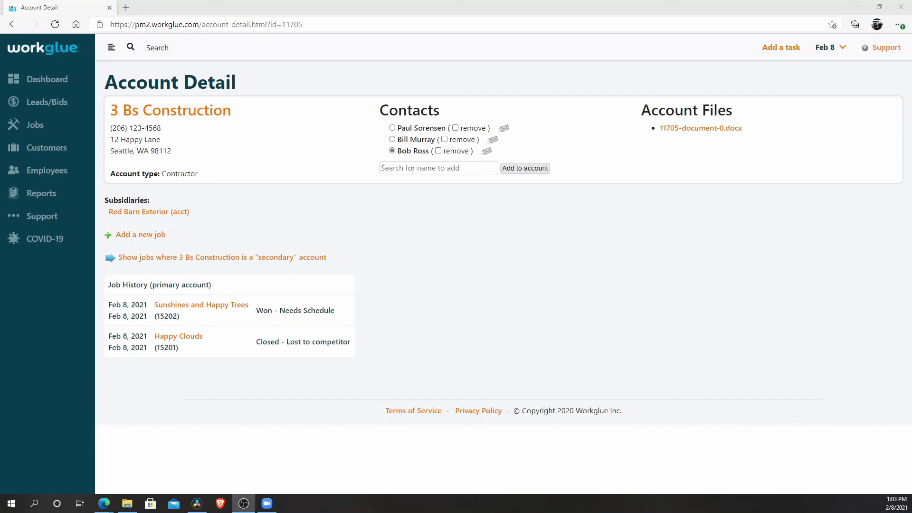
# Add the existing contact Jimmy Hendrix to the 3 Bs Construction account.
pyautogui.click(412, 169)
pyautogui.write('Jimmy')
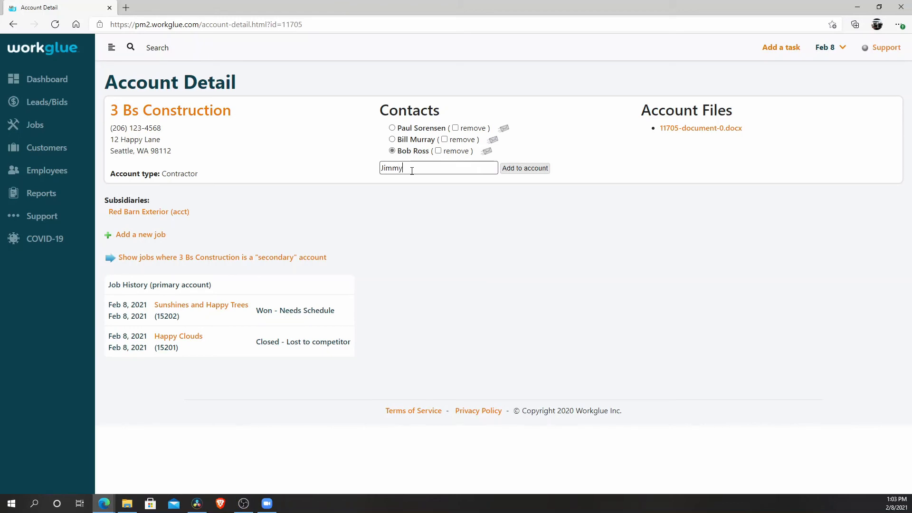
pyautogui.click(417, 181)
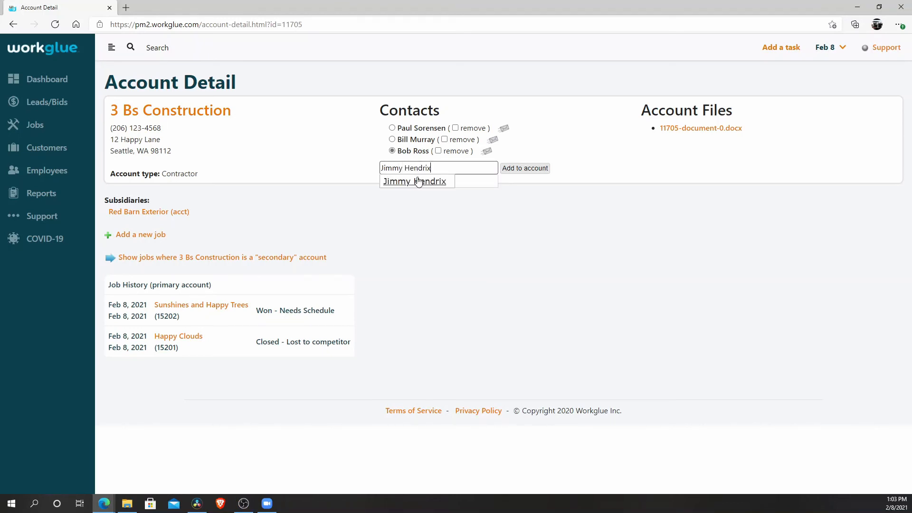
pyautogui.click(521, 174)
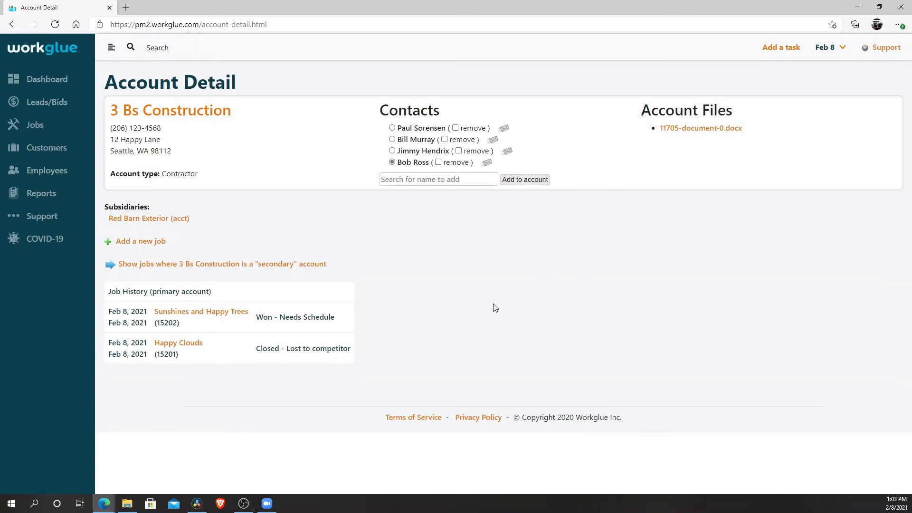
# Review the Sunshines and Happy Trees job and its contacts, and return to the 3 Bs Construction account.
pyautogui.click(228, 312)
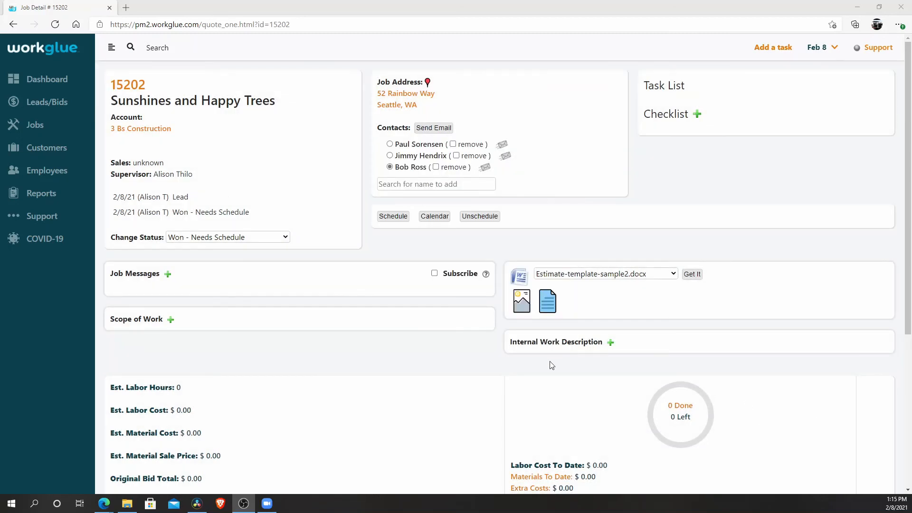
pyautogui.click(144, 129)
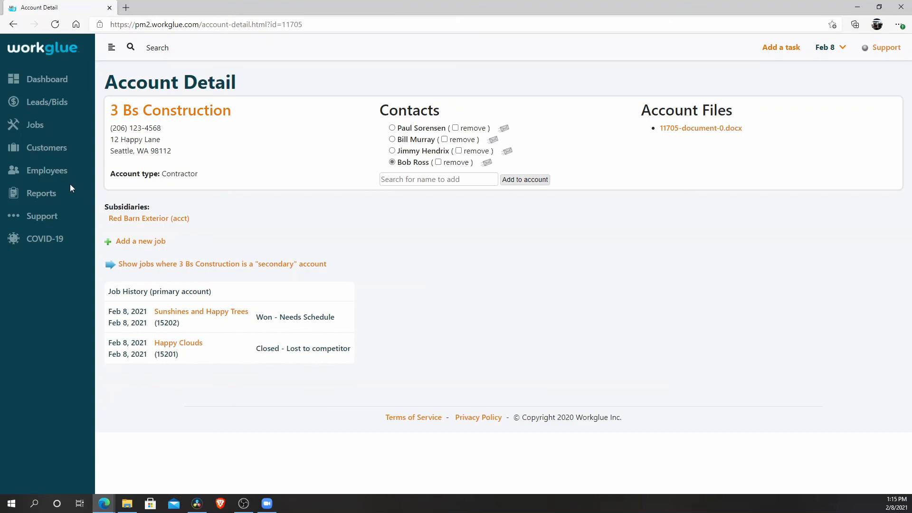
# Start a new customer mailing list and add the accounts whose city is Seattle.
pyautogui.click(32, 151)
pyautogui.click(41, 188)
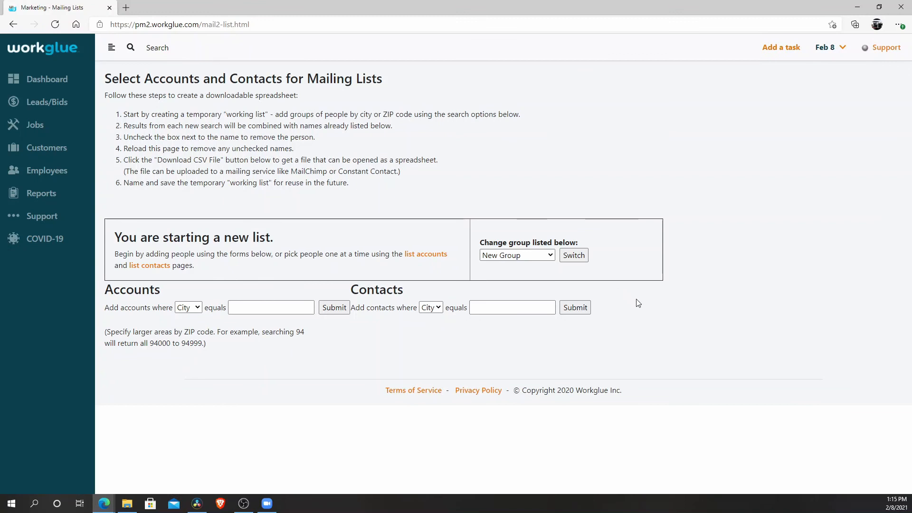
pyautogui.click(551, 255)
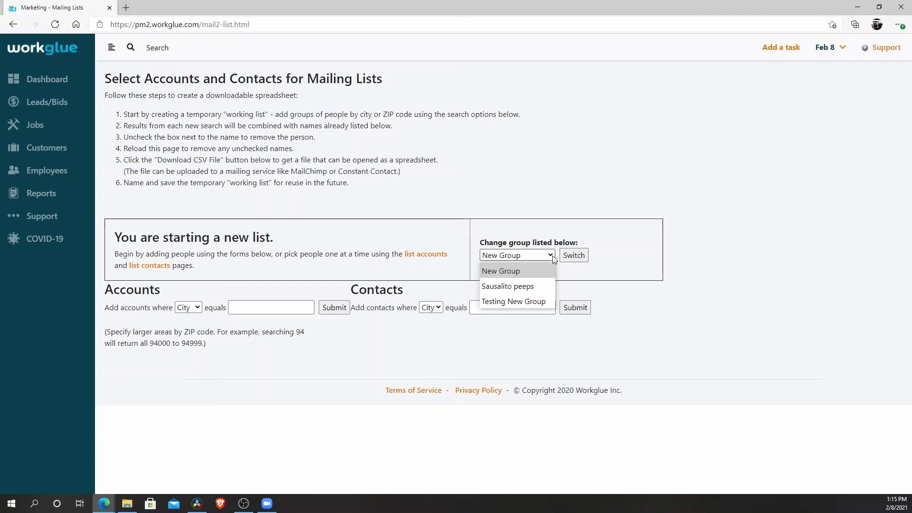
pyautogui.click(552, 256)
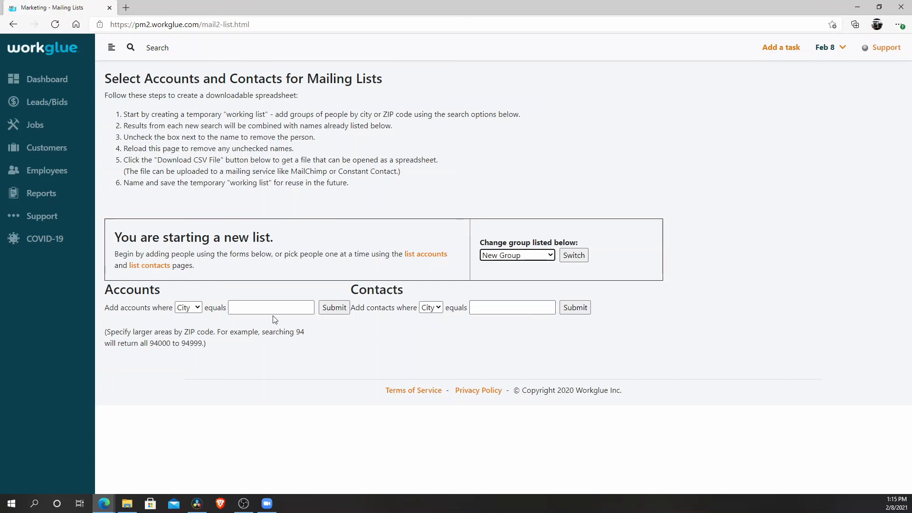
pyautogui.click(196, 308)
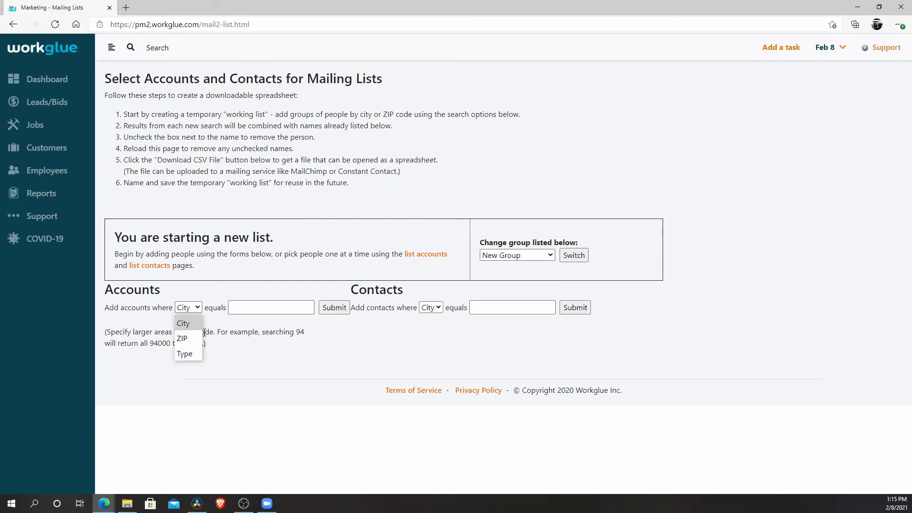
pyautogui.click(252, 307)
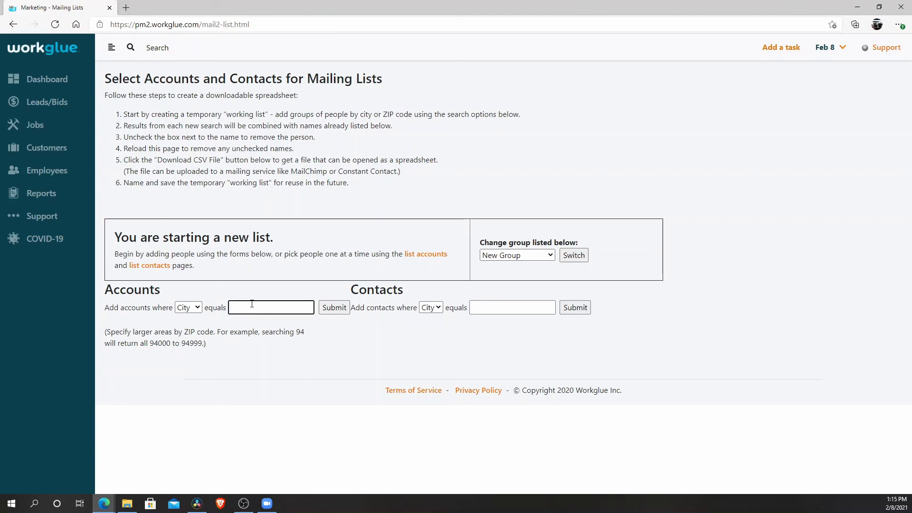
pyautogui.write('Seattle')
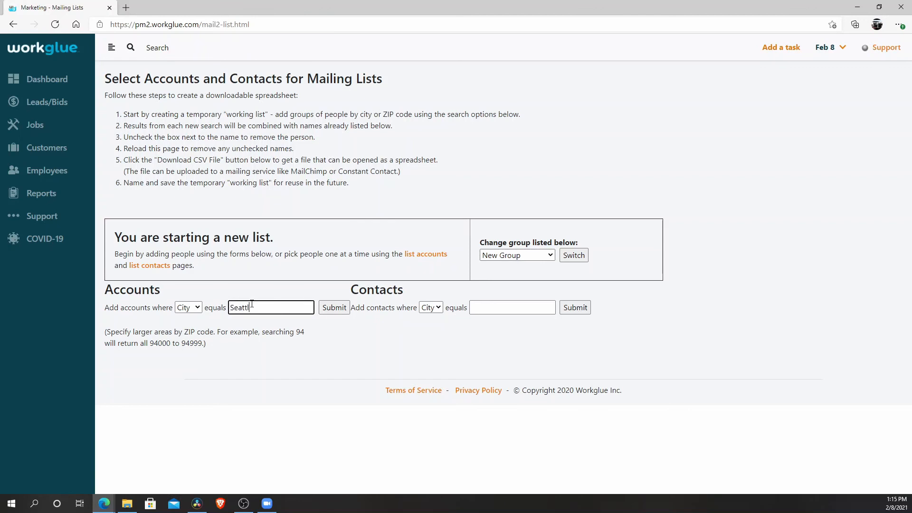
pyautogui.click(334, 309)
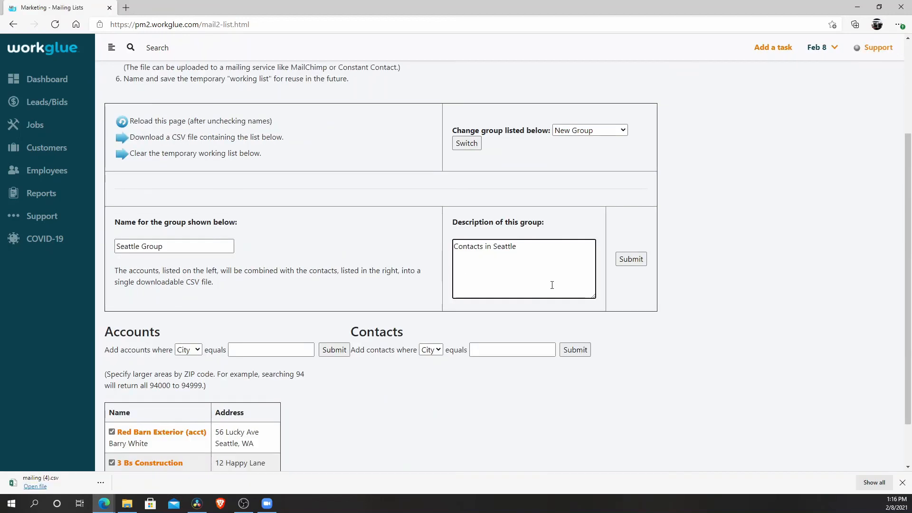
# Save the working mailing list as Seattle Group with the description "Contacts in Seattle".
pyautogui.click(636, 264)
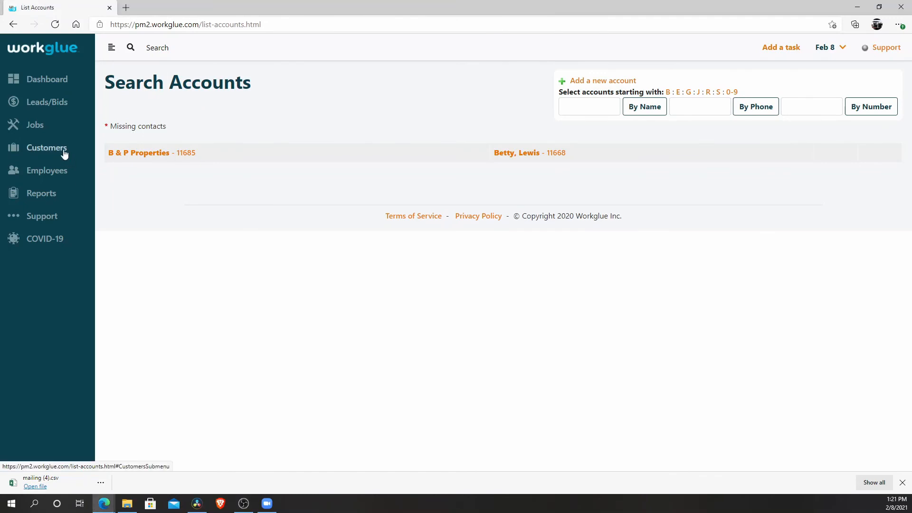
pyautogui.click(62, 149)
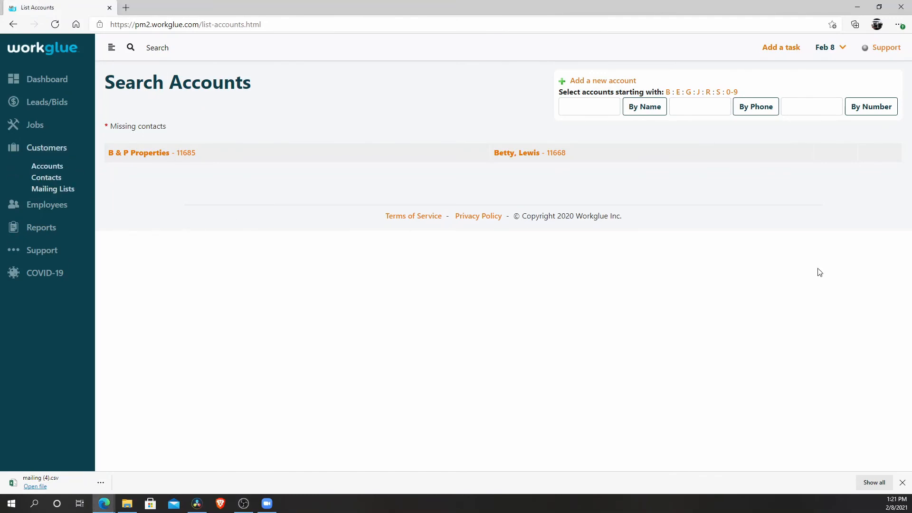